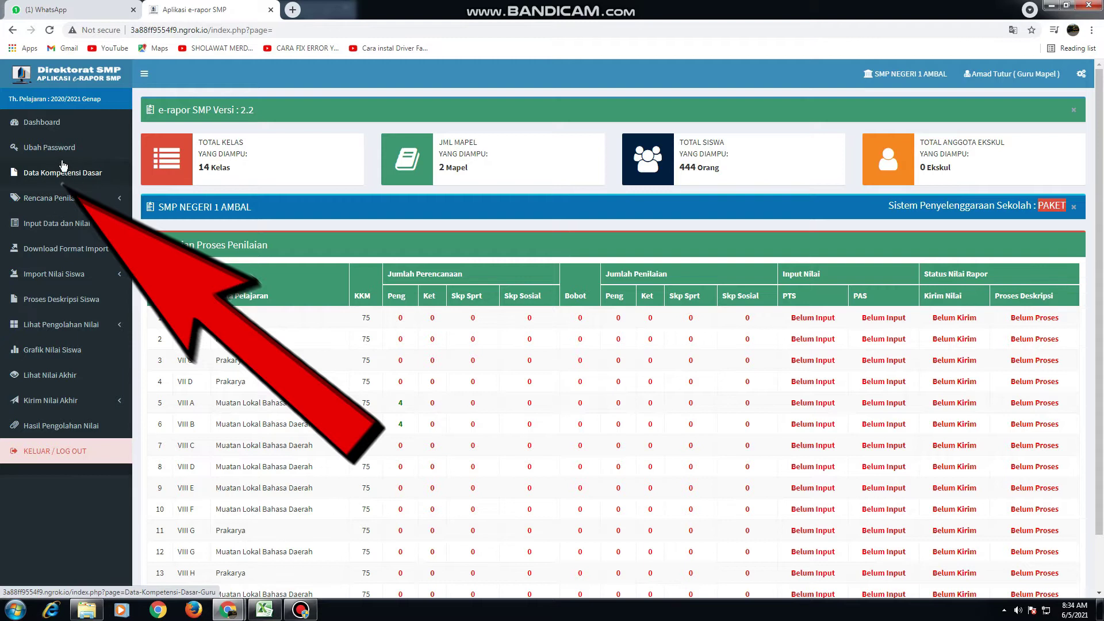
Start a new basic competency entry for the subject Muatan Lokal Bahasa Daerah at grade level VIII.
{"action": "left_click", "coordinate": [58, 175]}
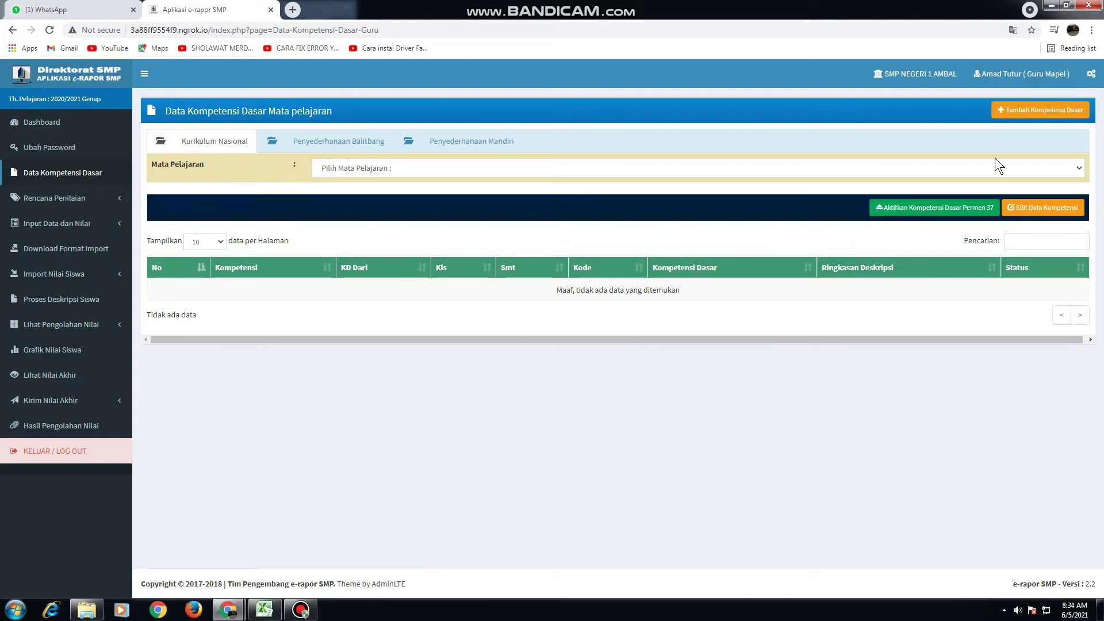
{"action": "left_click", "coordinate": [1042, 112]}
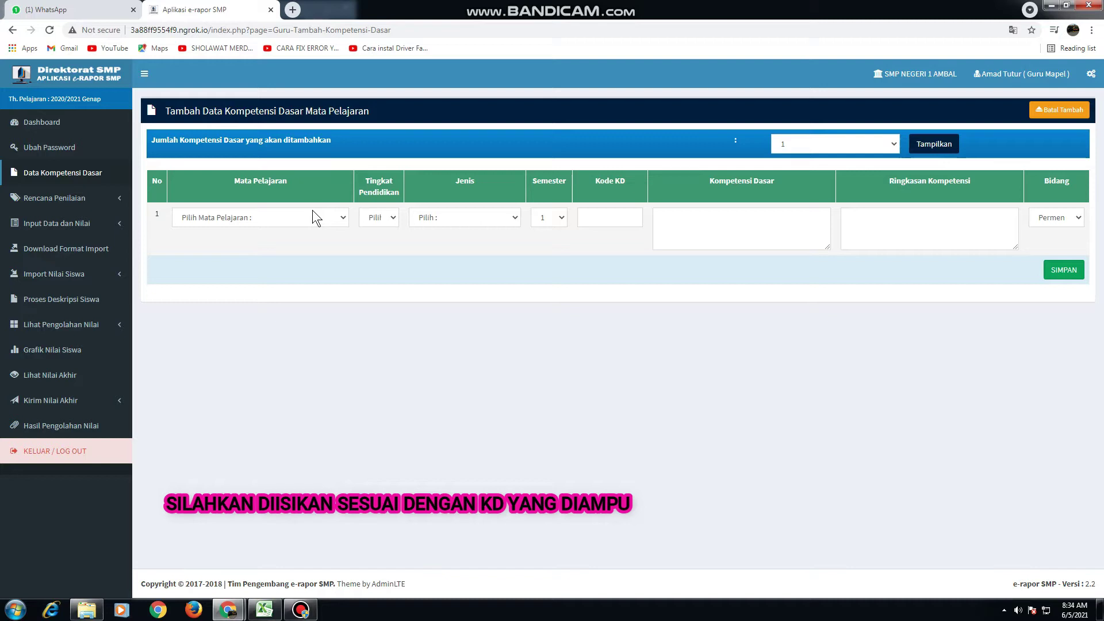
{"action": "left_click", "coordinate": [342, 218]}
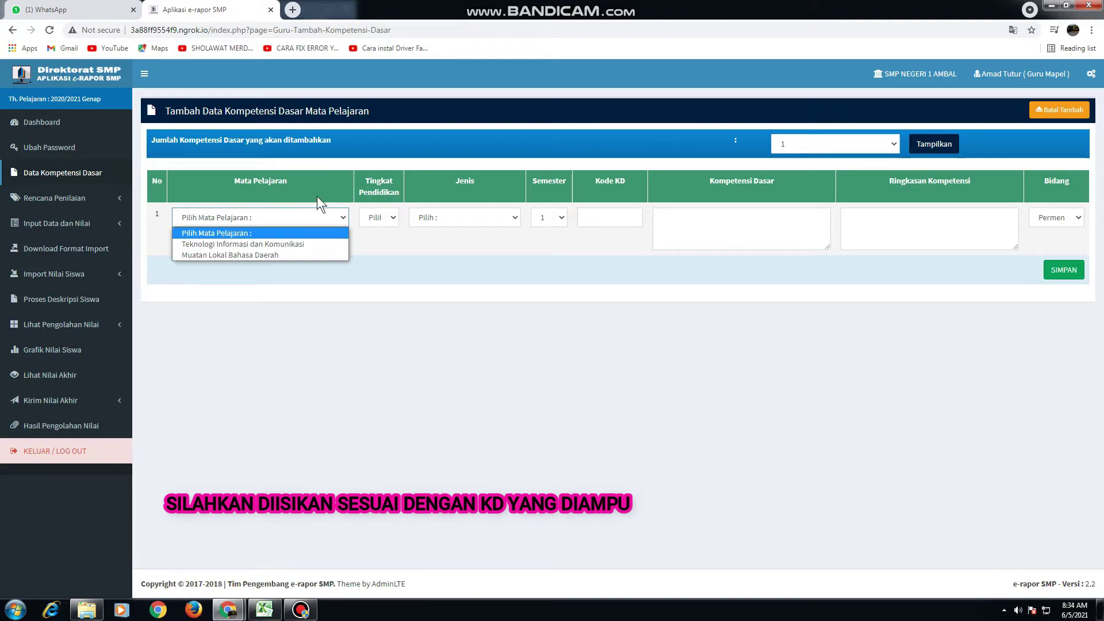
{"action": "left_click", "coordinate": [269, 254]}
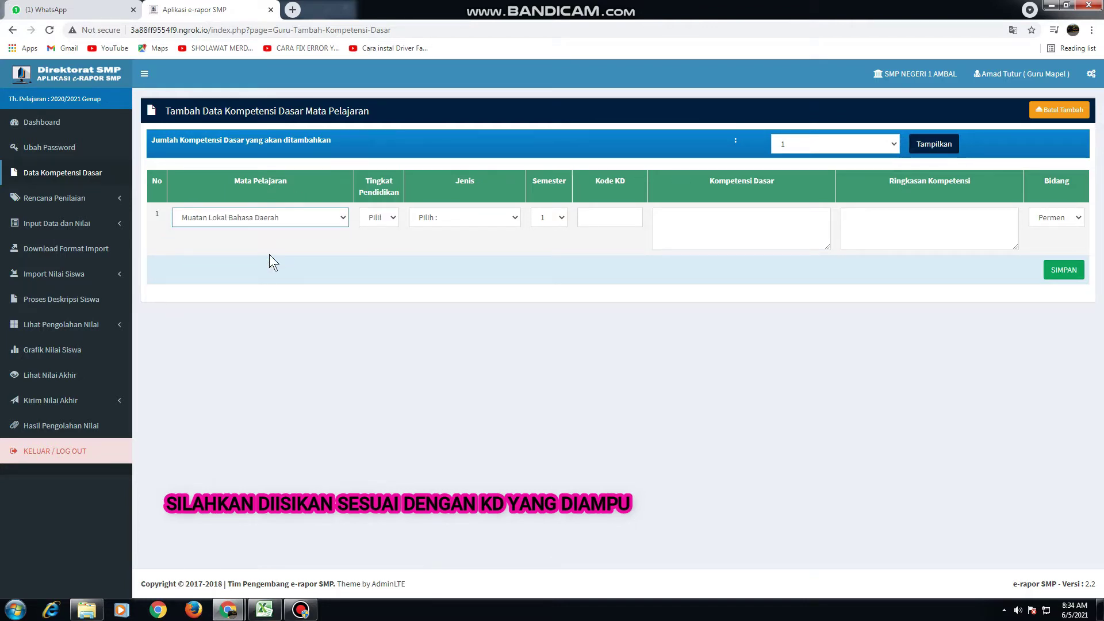
{"action": "left_click", "coordinate": [392, 218]}
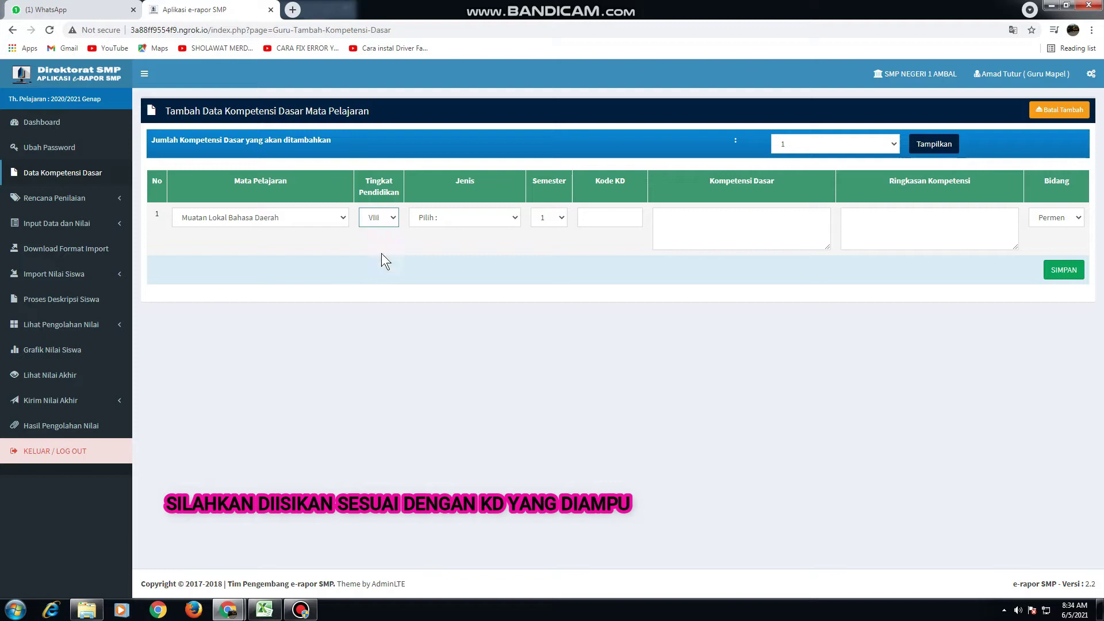
Set the new competency's type to Keterampilan, its semester to 2 and its KD code to 4.3.
{"action": "left_click", "coordinate": [513, 217]}
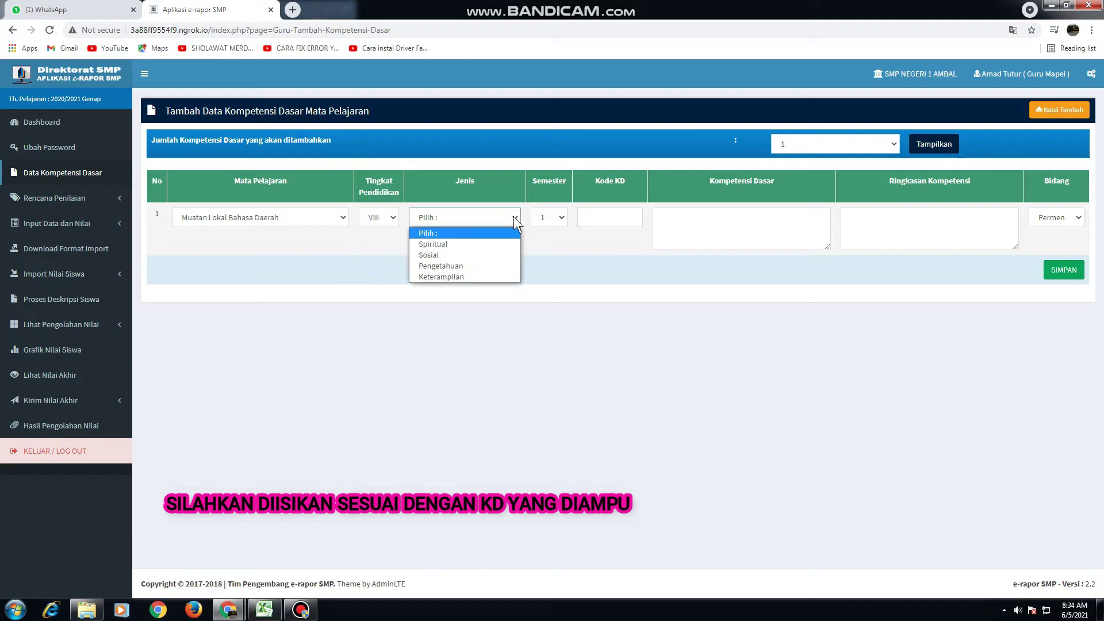
{"action": "left_click", "coordinate": [465, 277]}
{"action": "left_click", "coordinate": [561, 217]}
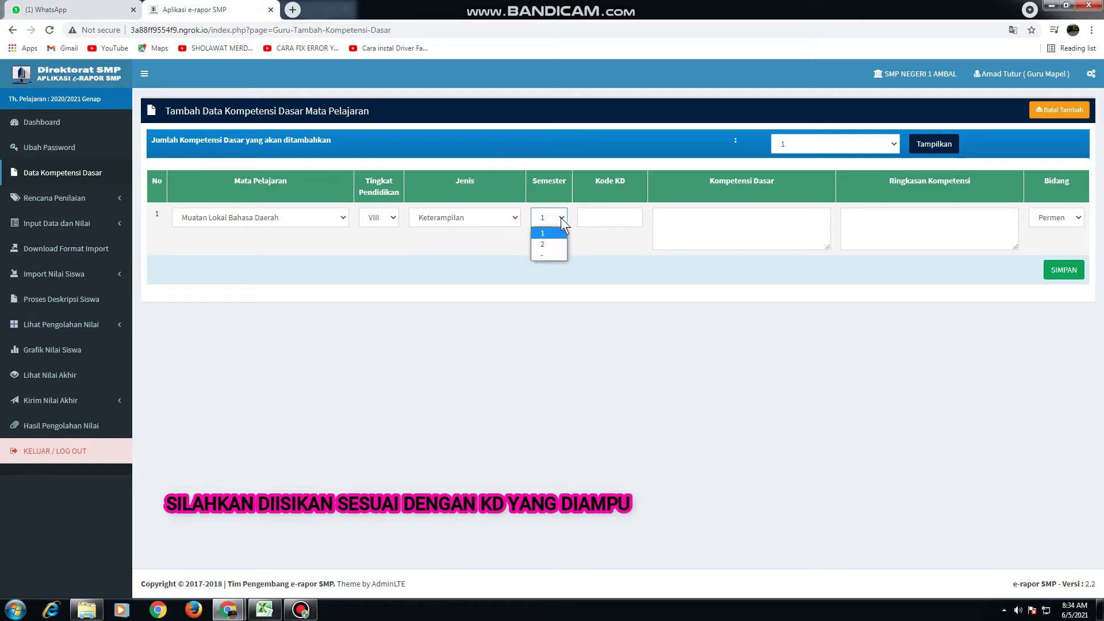
{"action": "left_click", "coordinate": [554, 251]}
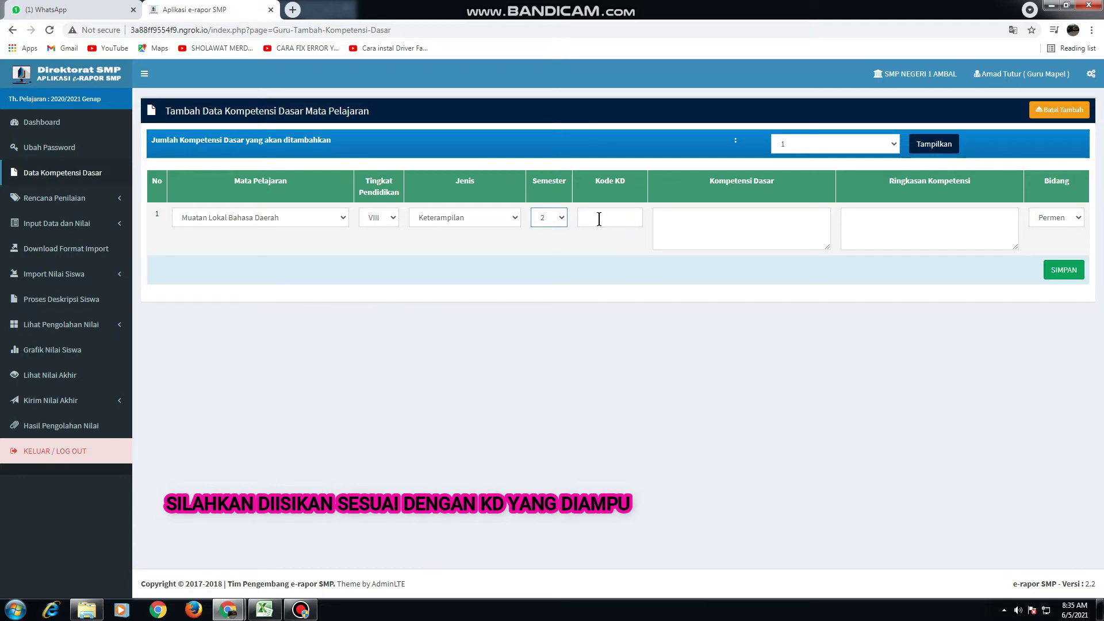
{"action": "left_click", "coordinate": [597, 220]}
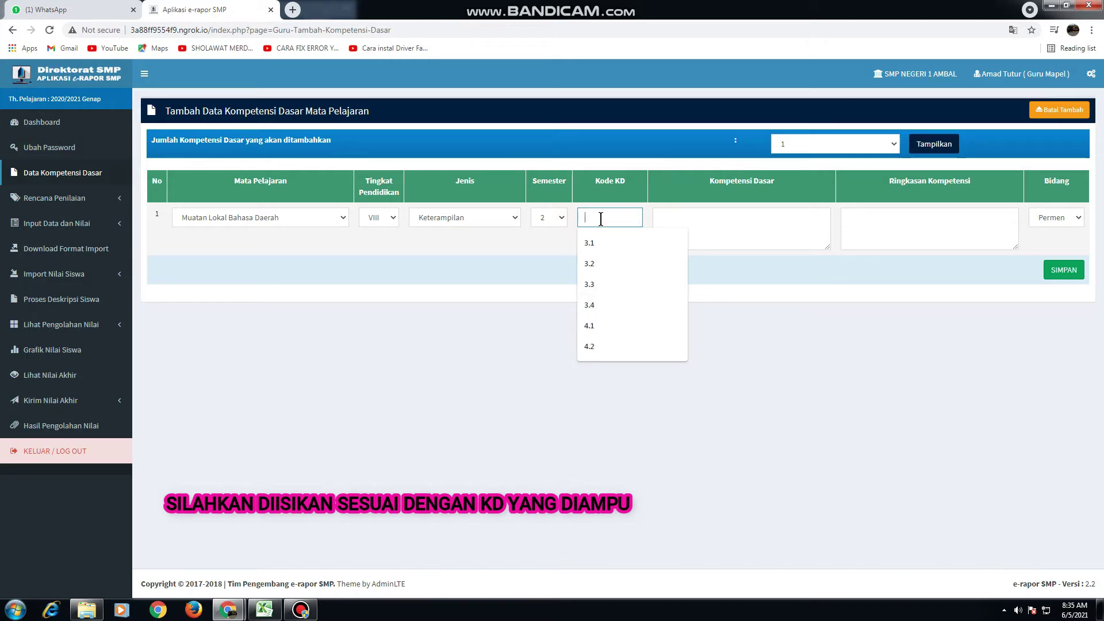
{"action": "type", "text": "4.3"}
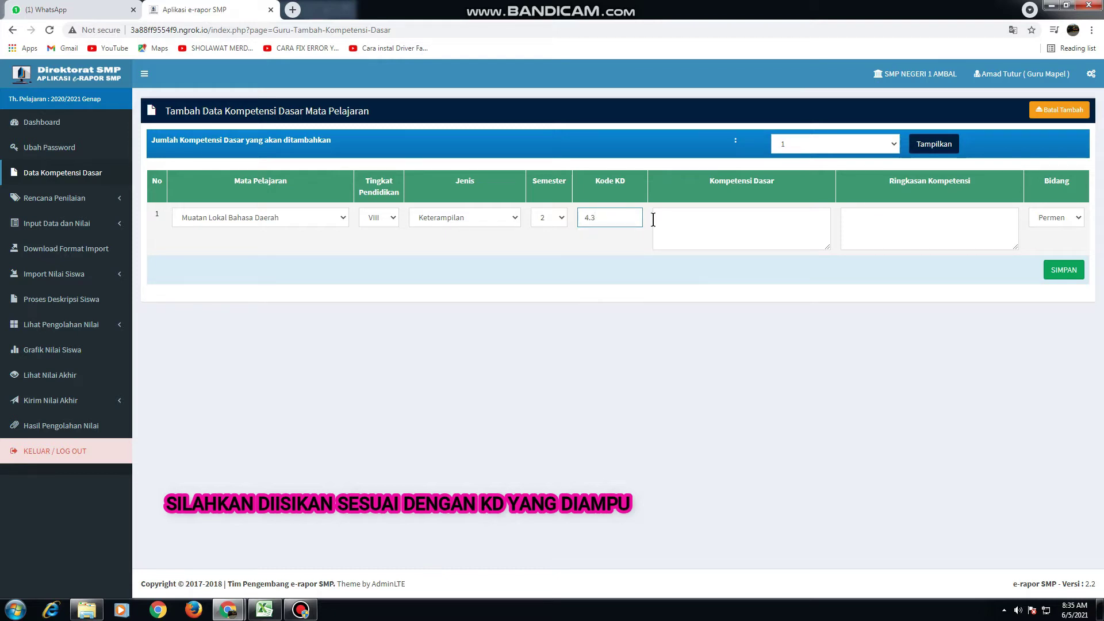
Enter "Meringkas isi teks legendha asal-usul tempat dengan ragam krama" as the Kompetensi Dasar text.
{"action": "left_click", "coordinate": [669, 215]}
{"action": "type", "text": "Me"}
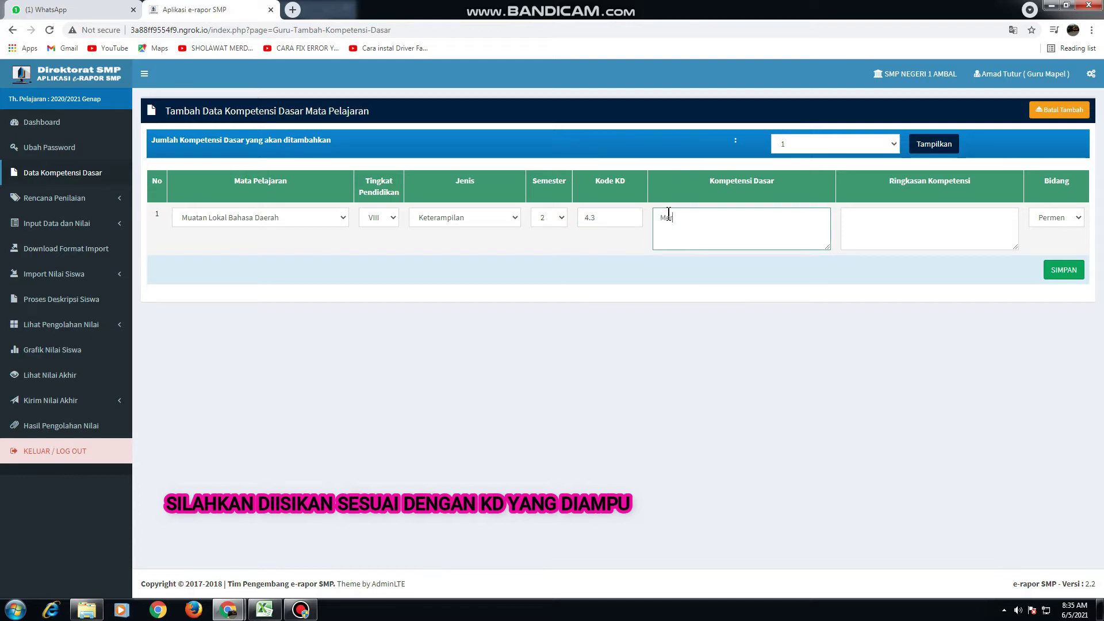
{"action": "type", "text": "ringkas isi teks legendha asal-usul"}
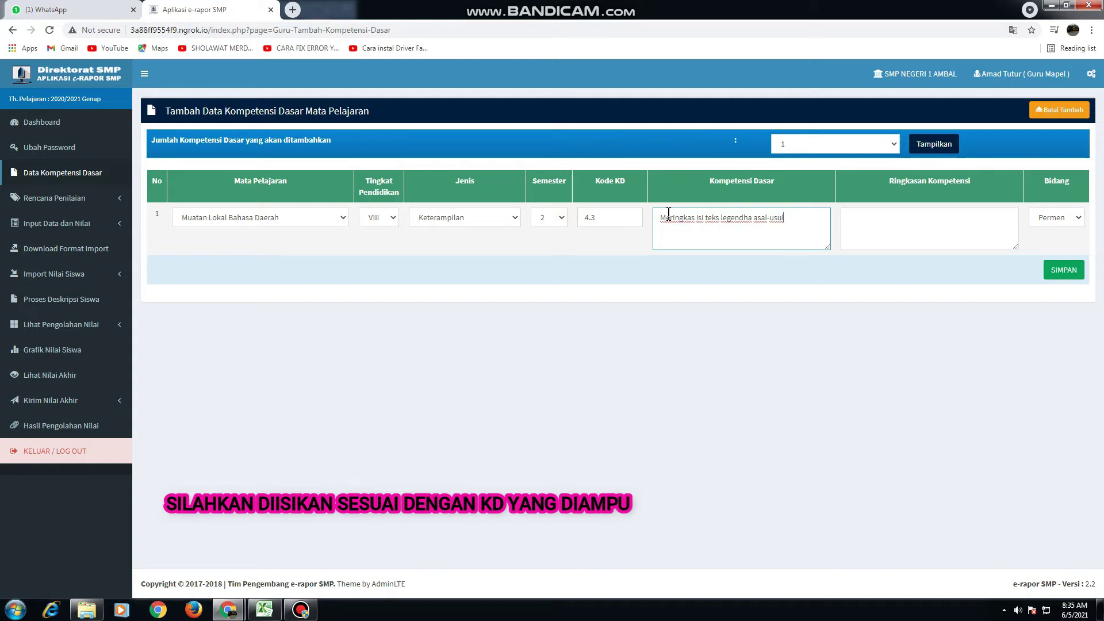
{"action": "type", "text": " tempat dengan ragam krama"}
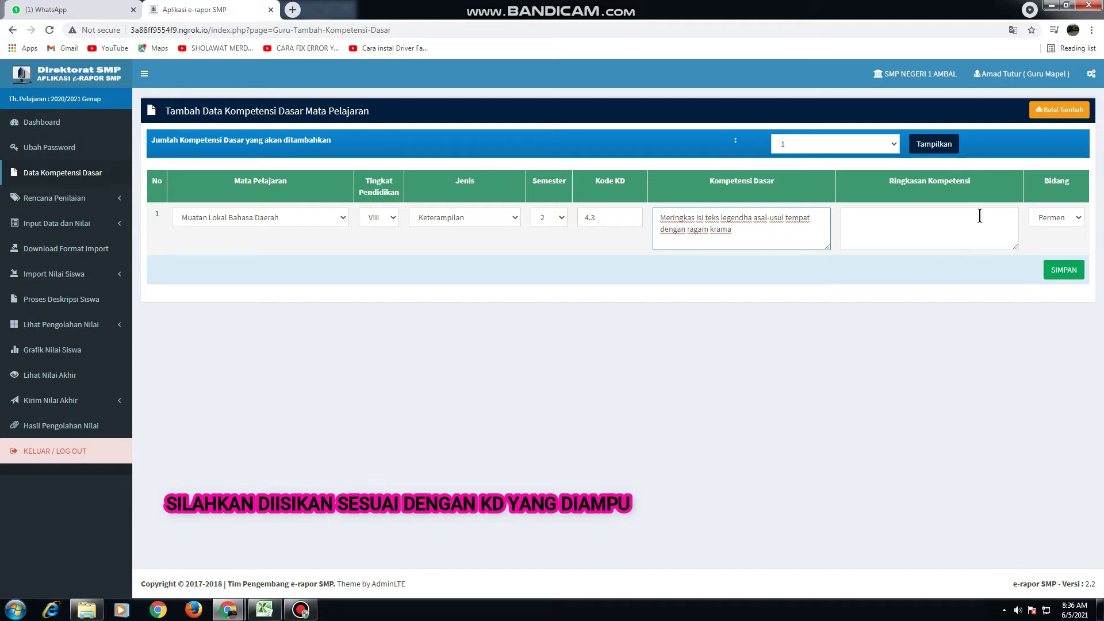
Copy the competency text into Ringkasan Kompetensi, shorten it to "Meringkas isi teks legendha dengan ragam krama", and save the new competency.
{"action": "triple_click", "coordinate": [698, 225]}
{"action": "key", "text": "ctrl+c"}
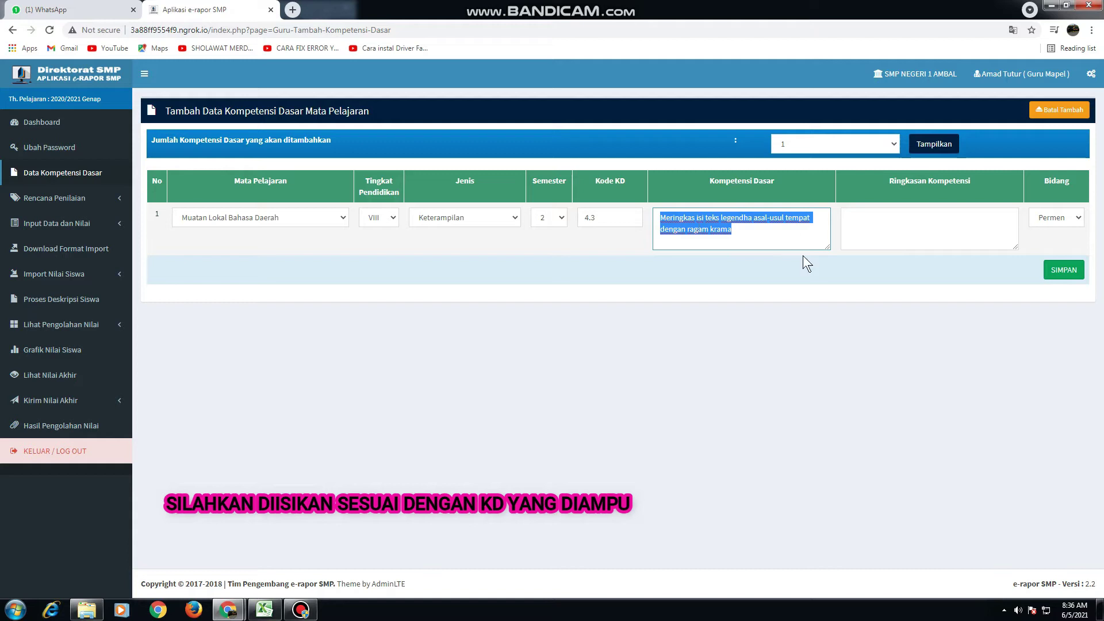
{"action": "left_click", "coordinate": [889, 229]}
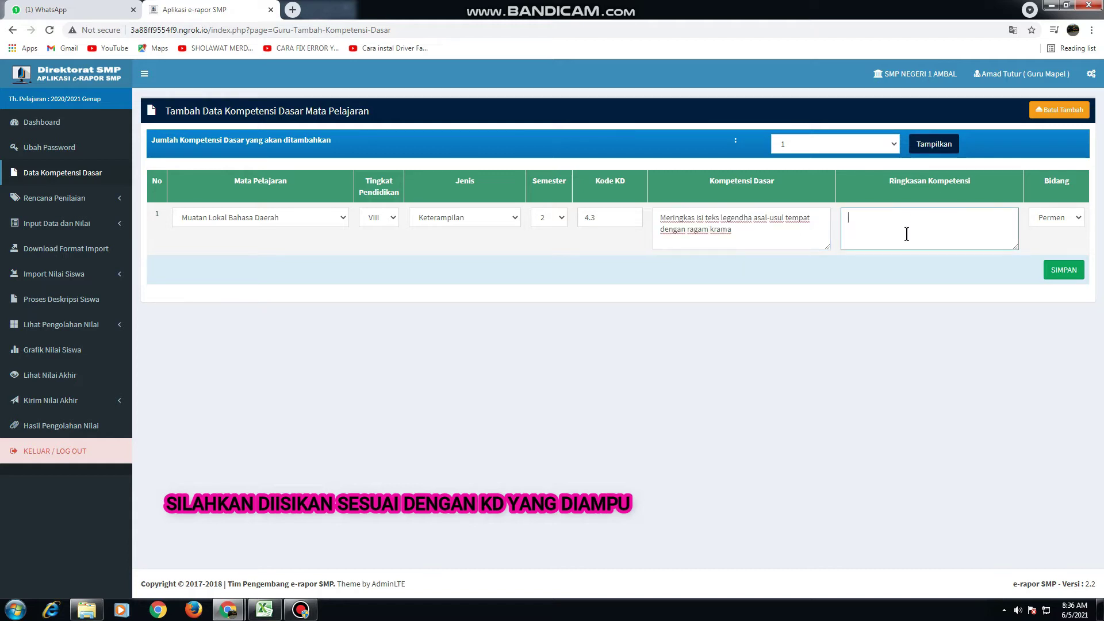
{"action": "key", "text": "ctrl+v"}
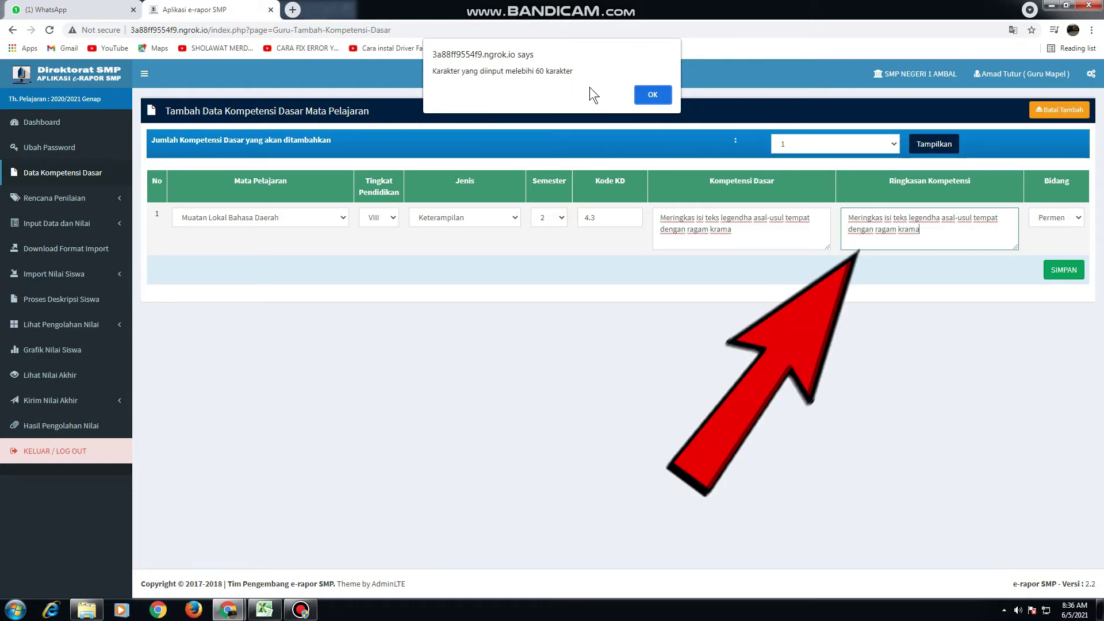
{"action": "left_click", "coordinate": [649, 93]}
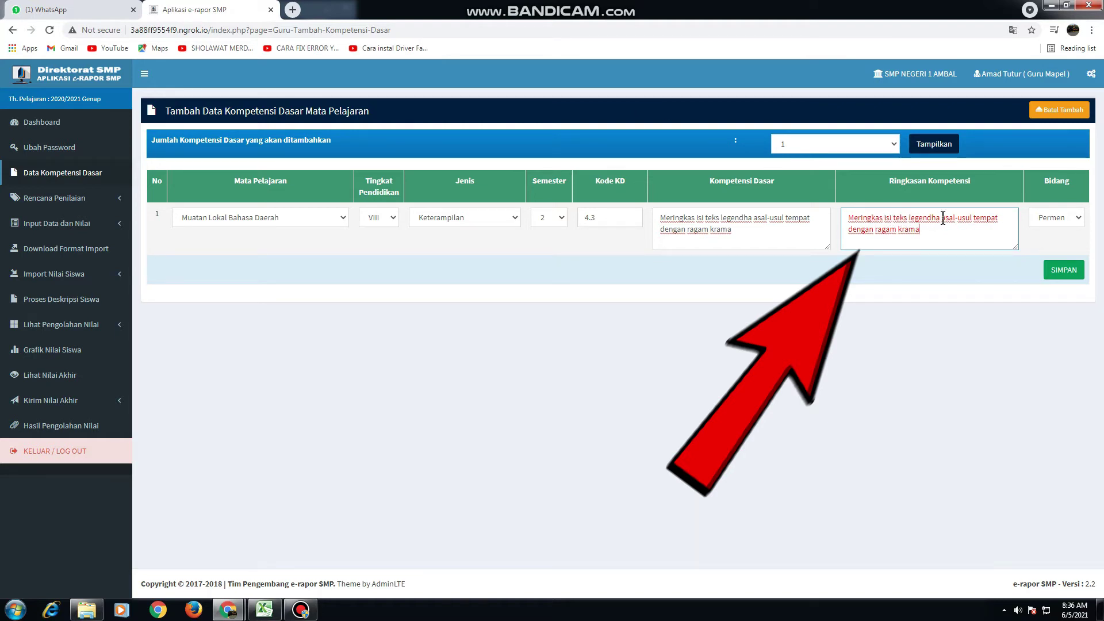
{"action": "left_click_drag", "start_coordinate": [944, 217], "coordinate": [997, 217]}
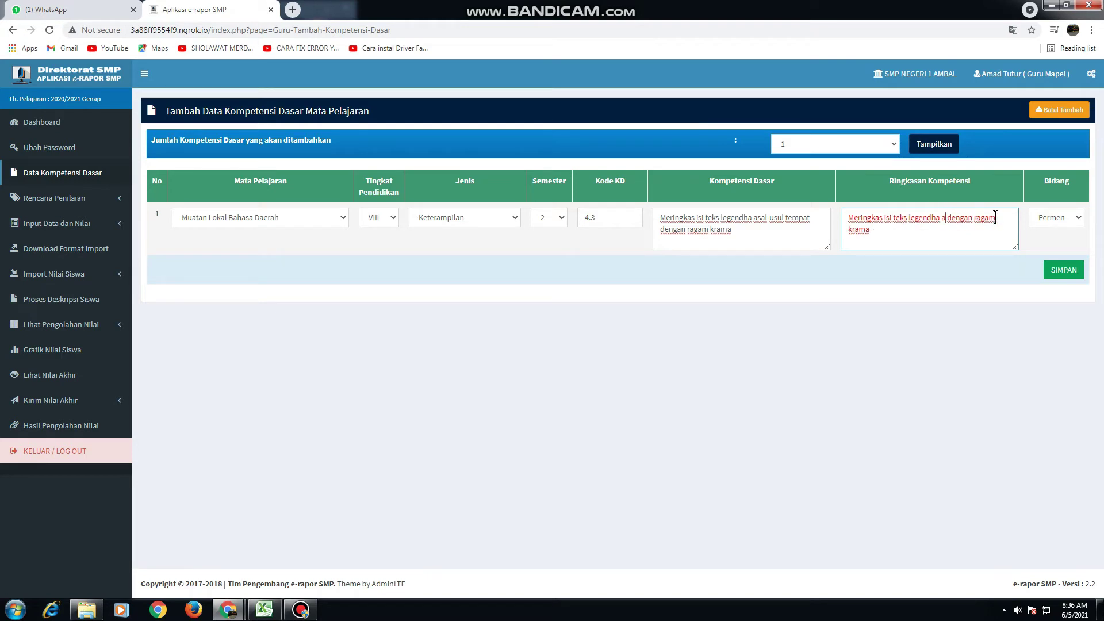
{"action": "key", "text": "BackSpace"}
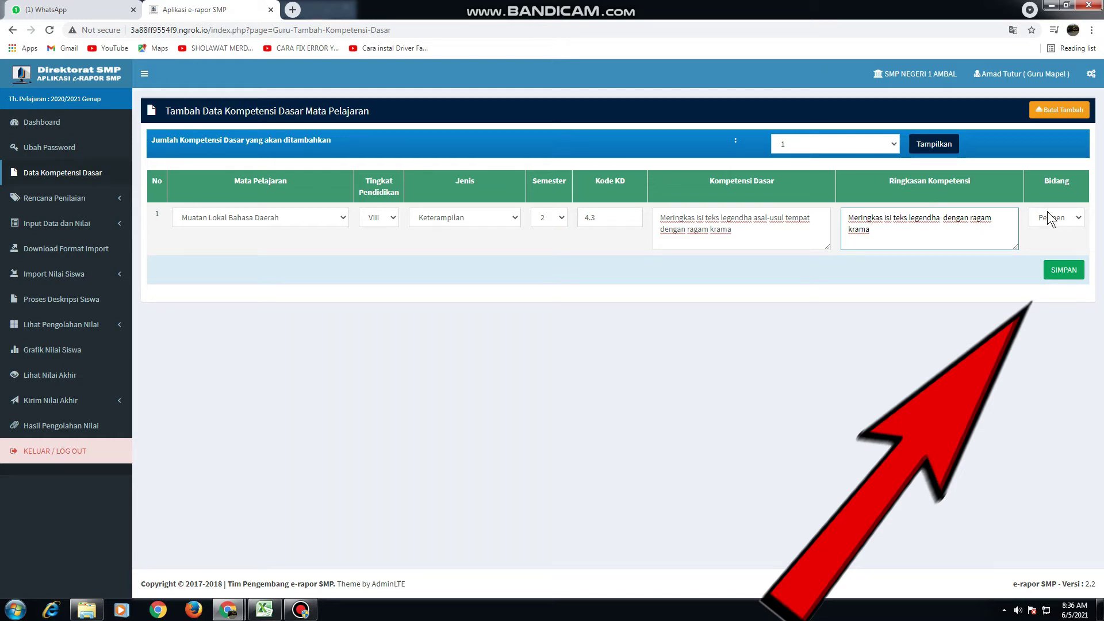
{"action": "left_click", "coordinate": [1064, 270]}
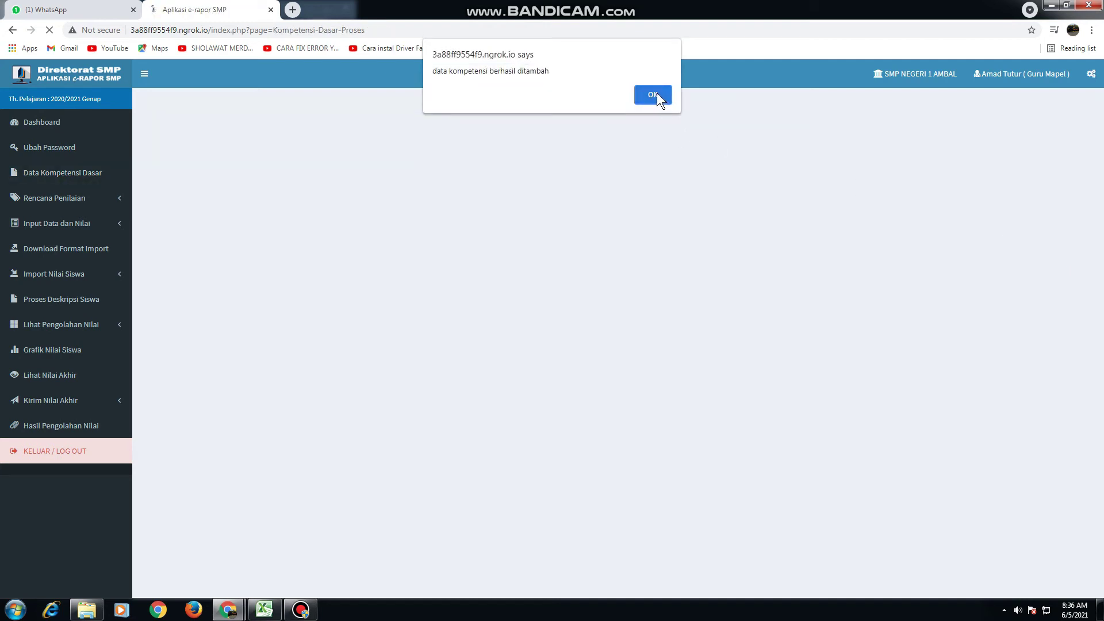
{"action": "left_click", "coordinate": [656, 93]}
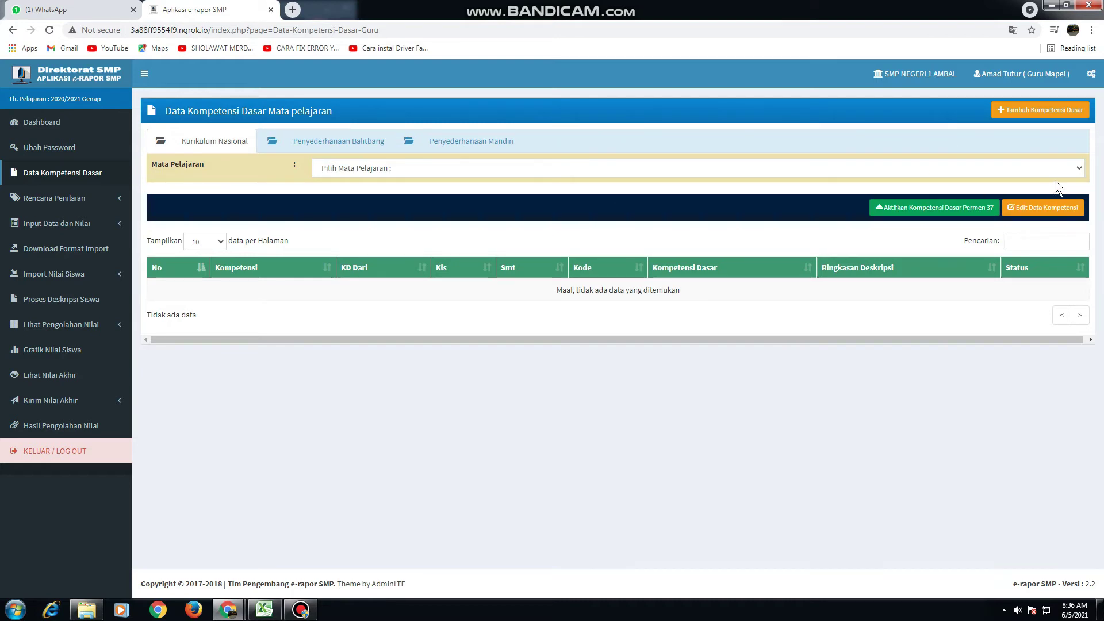
List the Muatan Lokal Bahasa Daerah competencies and check the status of the entries on page 3.
{"action": "left_click", "coordinate": [1081, 170]}
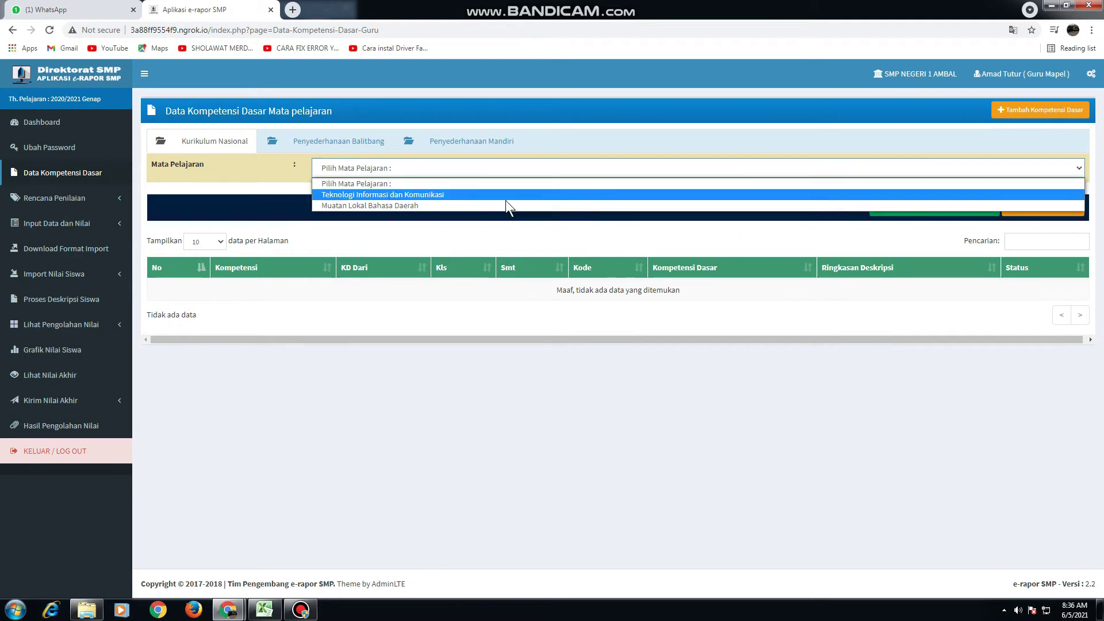
{"action": "left_click", "coordinate": [462, 205]}
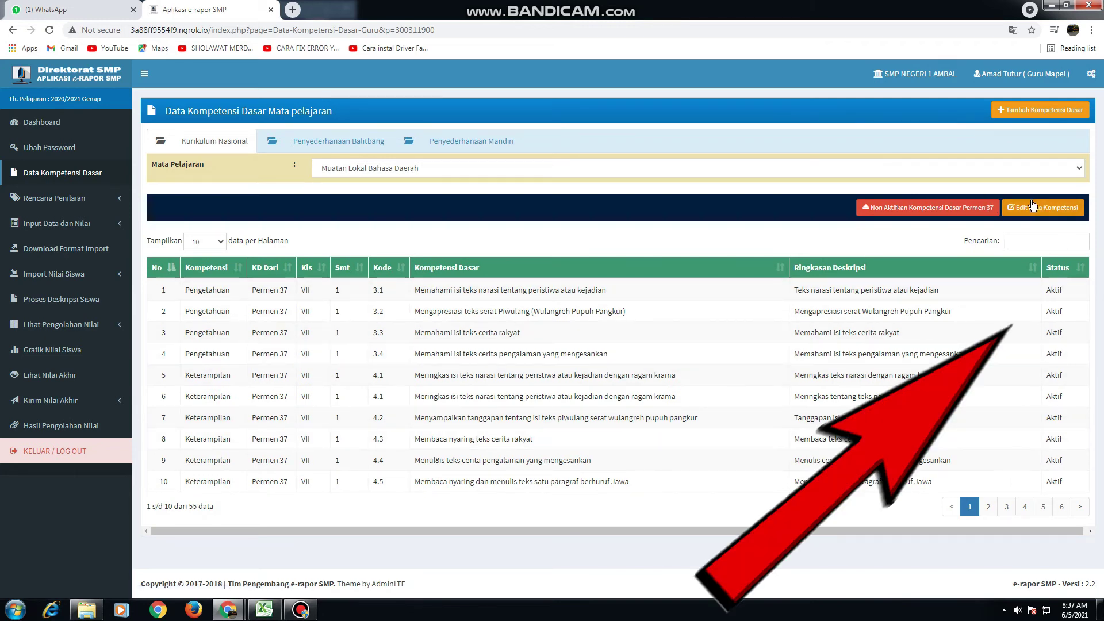
{"action": "left_click", "coordinate": [1081, 512]}
{"action": "left_click", "coordinate": [1081, 511]}
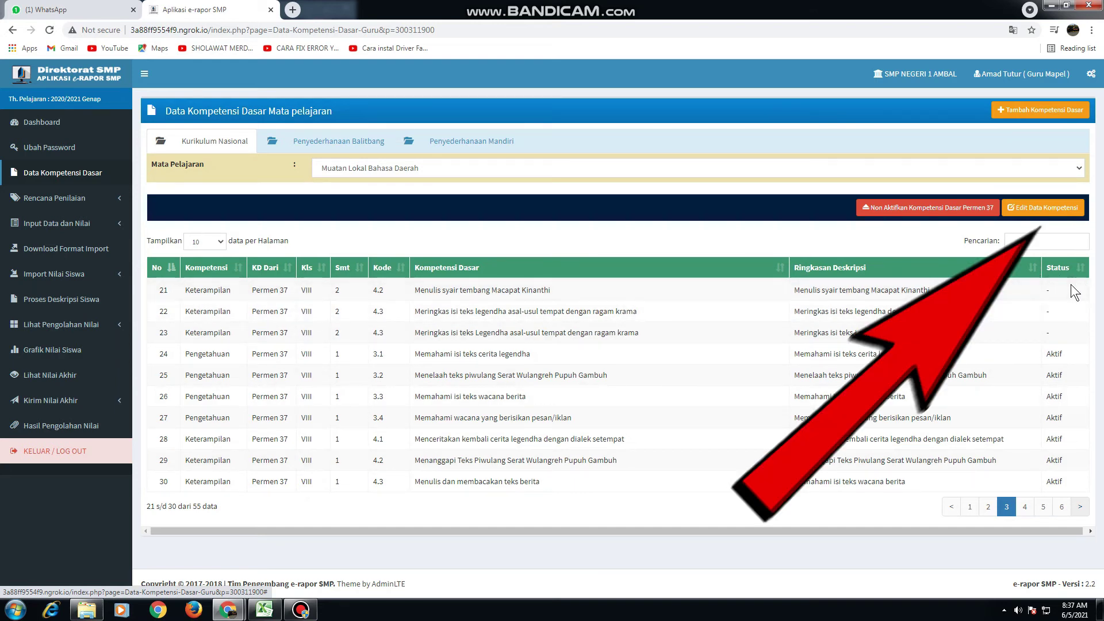
Edit the competency data and set the Status of rows 20 to 23 (grade VIII, semester 2, Keterampilan) to Aktif.
{"action": "left_click", "coordinate": [1050, 211]}
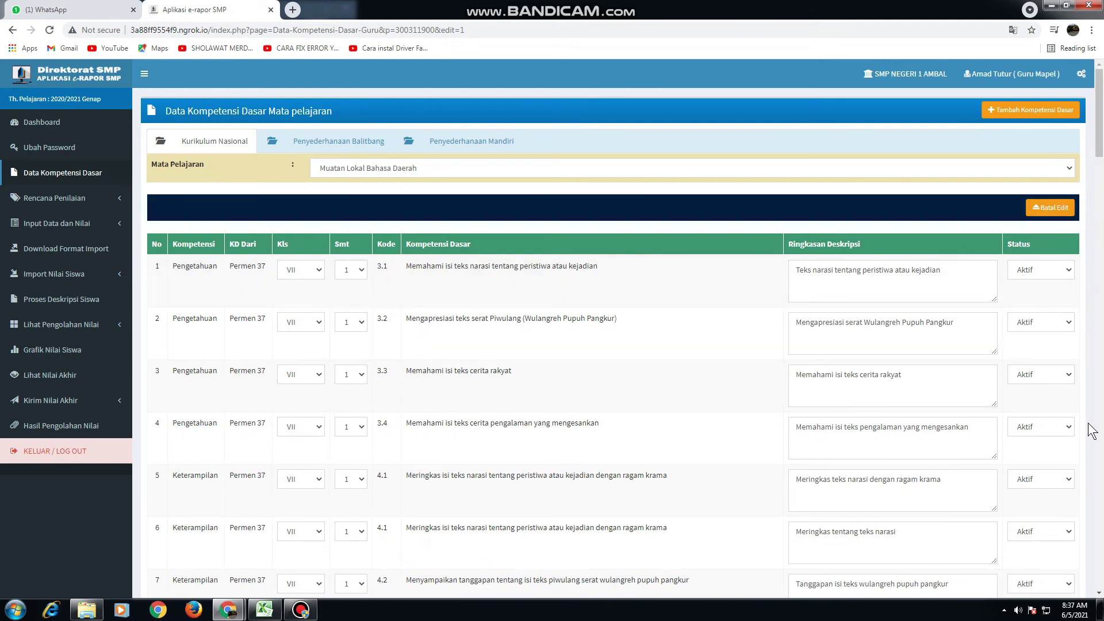
{"action": "scroll", "coordinate": [1022, 391], "scroll_direction": "down", "scroll_amount": 4}
{"action": "scroll", "coordinate": [1018, 375], "scroll_direction": "down", "scroll_amount": 10}
{"action": "scroll", "coordinate": [1016, 378], "scroll_direction": "down", "scroll_amount": 3}
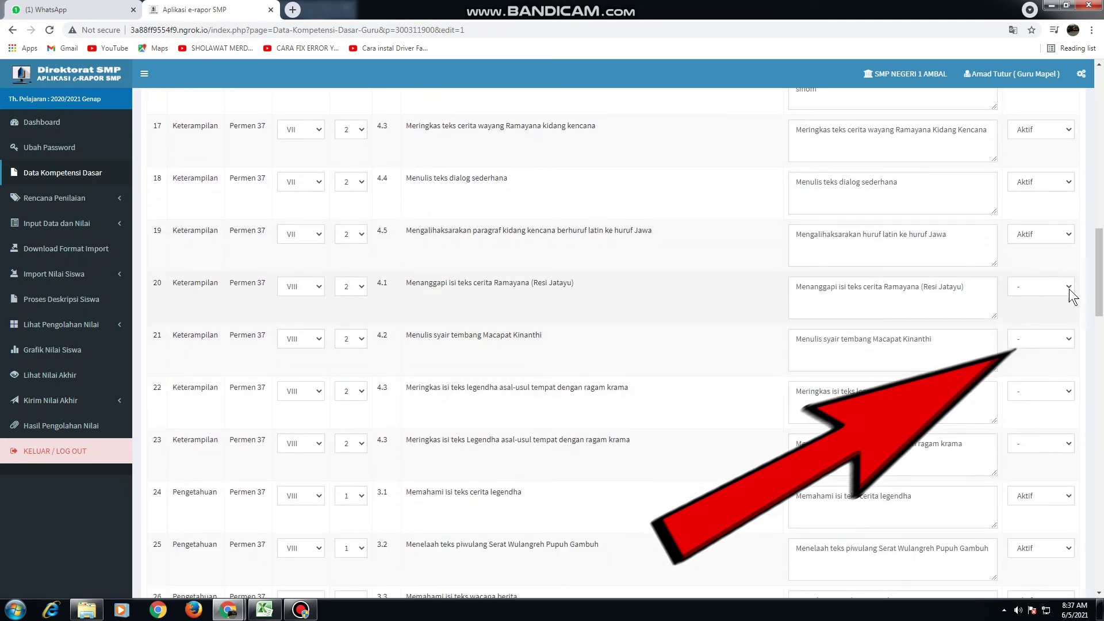
{"action": "left_click", "coordinate": [1069, 287]}
{"action": "left_click", "coordinate": [1042, 323]}
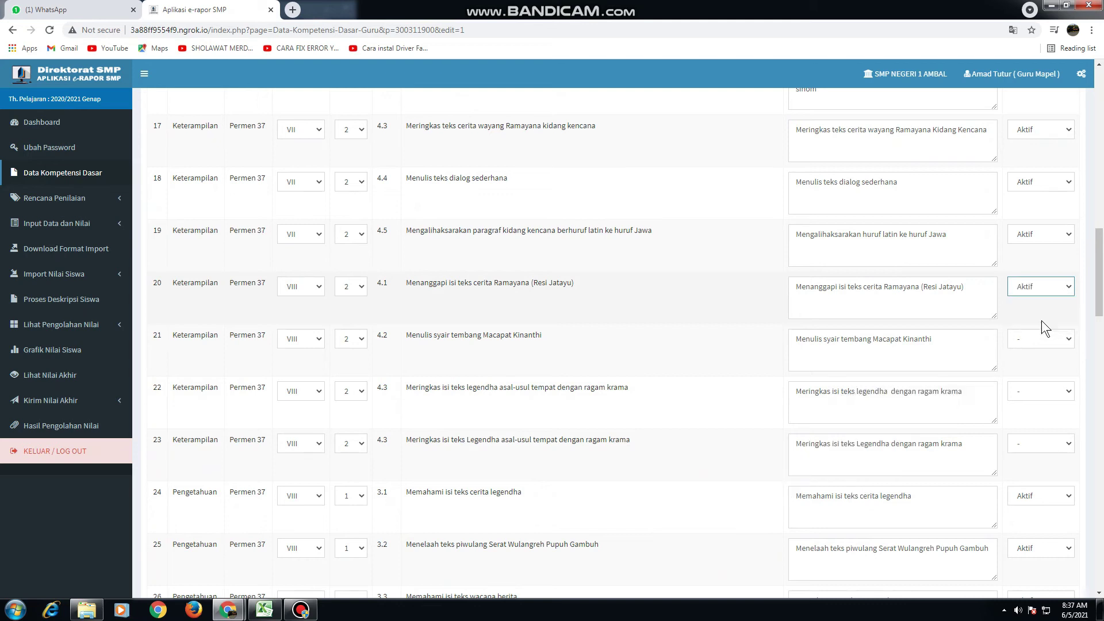
{"action": "left_click", "coordinate": [1070, 338]}
{"action": "left_click", "coordinate": [1045, 375]}
{"action": "left_click", "coordinate": [1069, 390]}
{"action": "left_click", "coordinate": [1040, 427]}
{"action": "scroll", "coordinate": [1040, 414], "scroll_direction": "down", "scroll_amount": 3}
{"action": "left_click", "coordinate": [1068, 268]}
{"action": "left_click", "coordinate": [1037, 307]}
Save the edited competency data and acknowledge the confirmation.
{"action": "scroll", "coordinate": [1039, 308], "scroll_direction": "down", "scroll_amount": 3}
{"action": "scroll", "coordinate": [1039, 312], "scroll_direction": "up", "scroll_amount": 2}
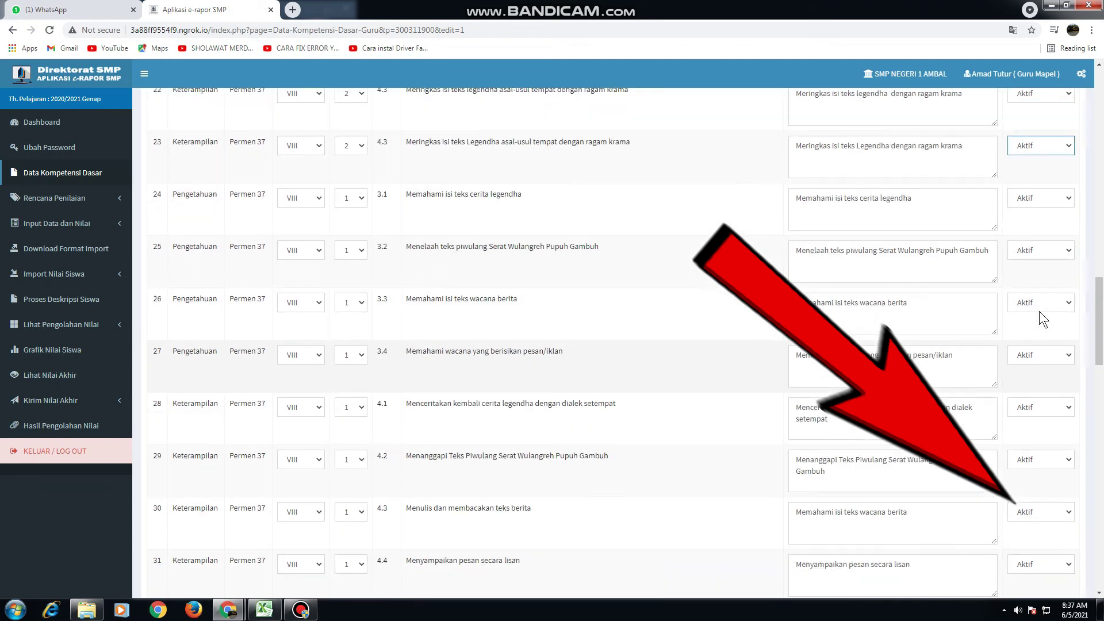
{"action": "left_click_drag", "start_coordinate": [1100, 324], "coordinate": [1100, 558]}
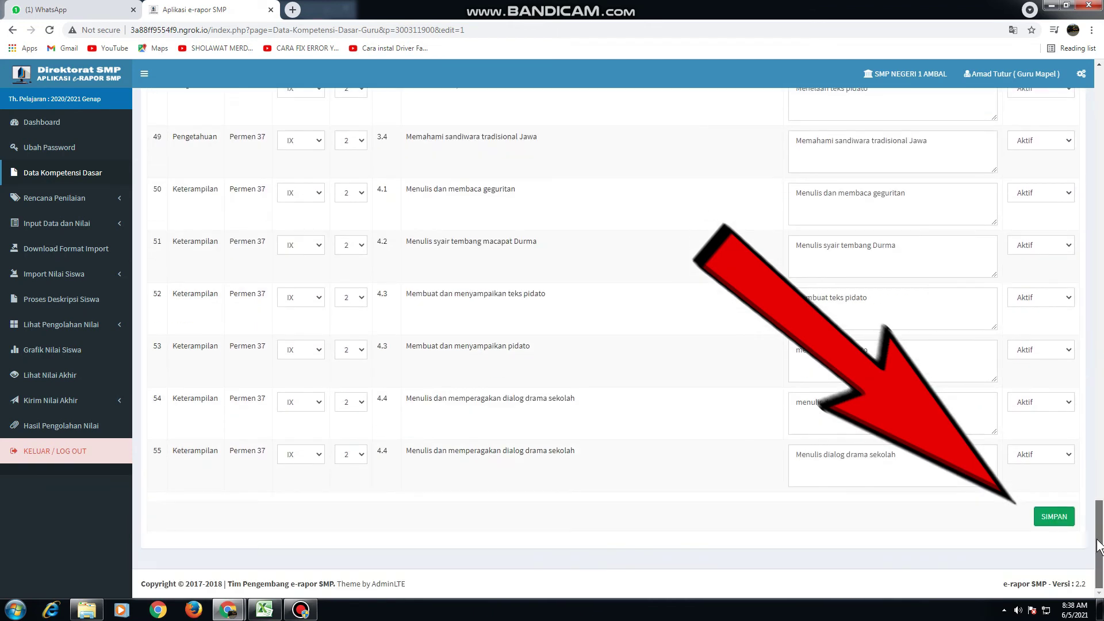
{"action": "left_click", "coordinate": [1052, 518]}
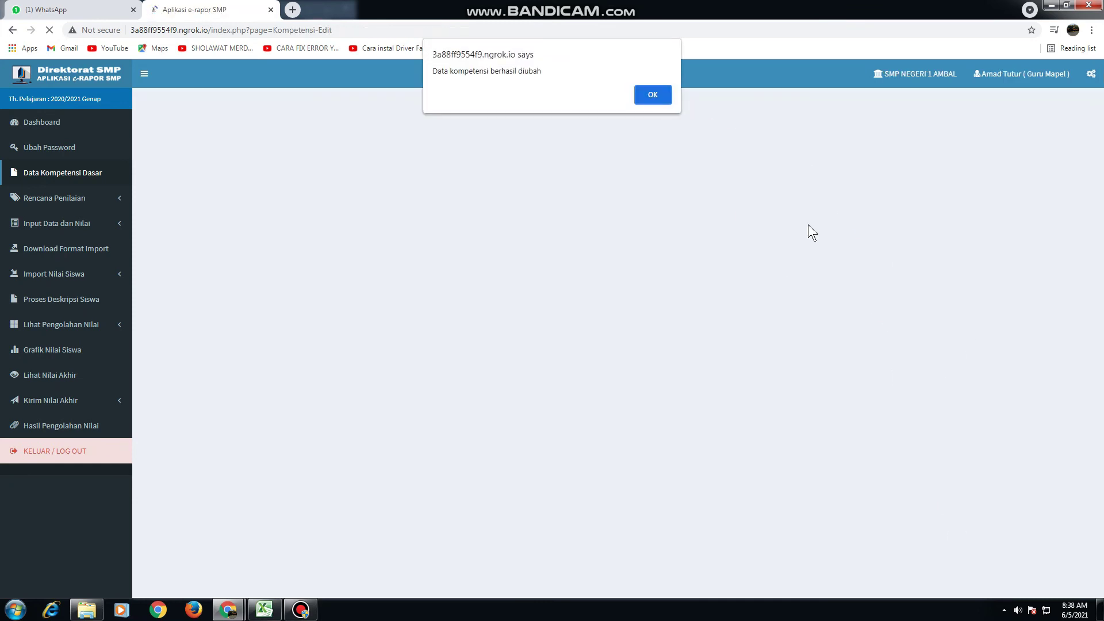
{"action": "left_click", "coordinate": [654, 94]}
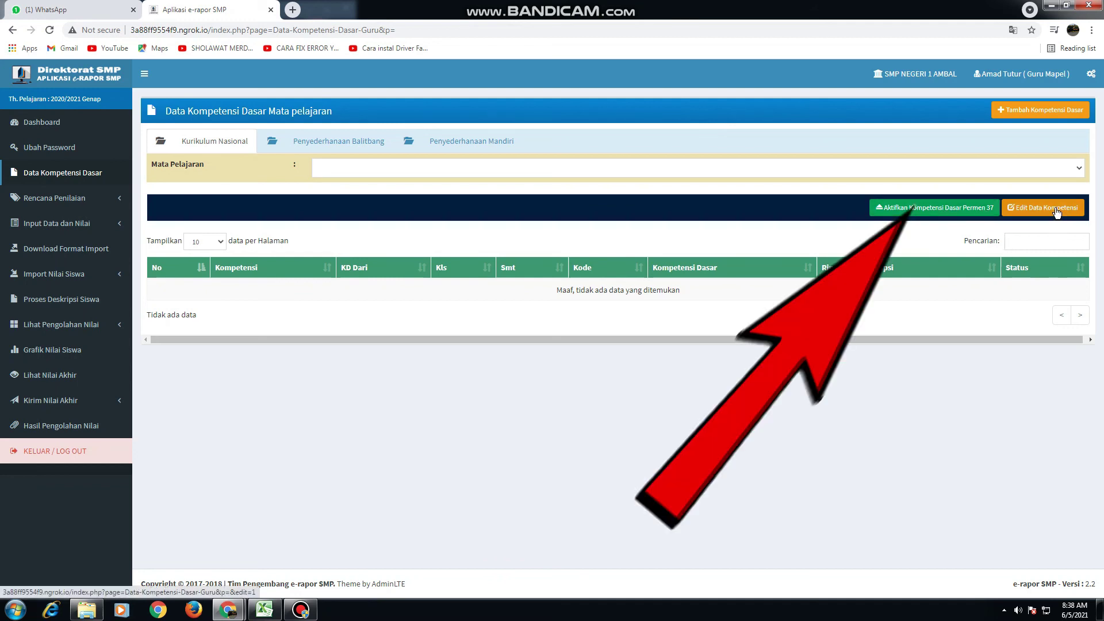
List the Muatan Lokal Bahasa Daerah competencies again and check the entries' status through page 4.
{"action": "left_click", "coordinate": [1057, 212]}
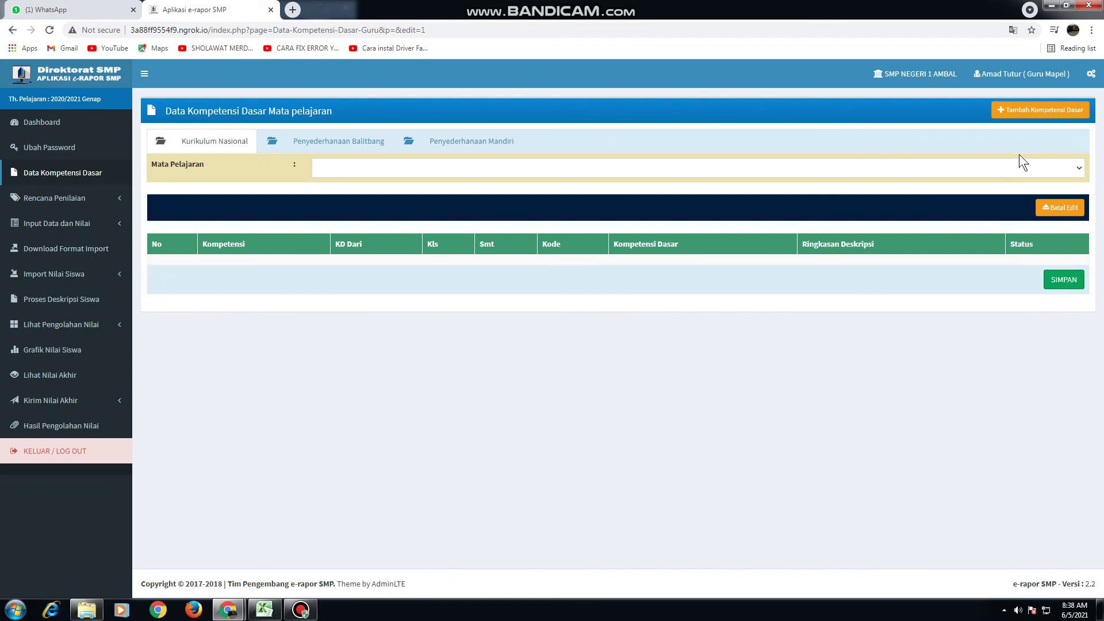
{"action": "left_click", "coordinate": [1051, 163]}
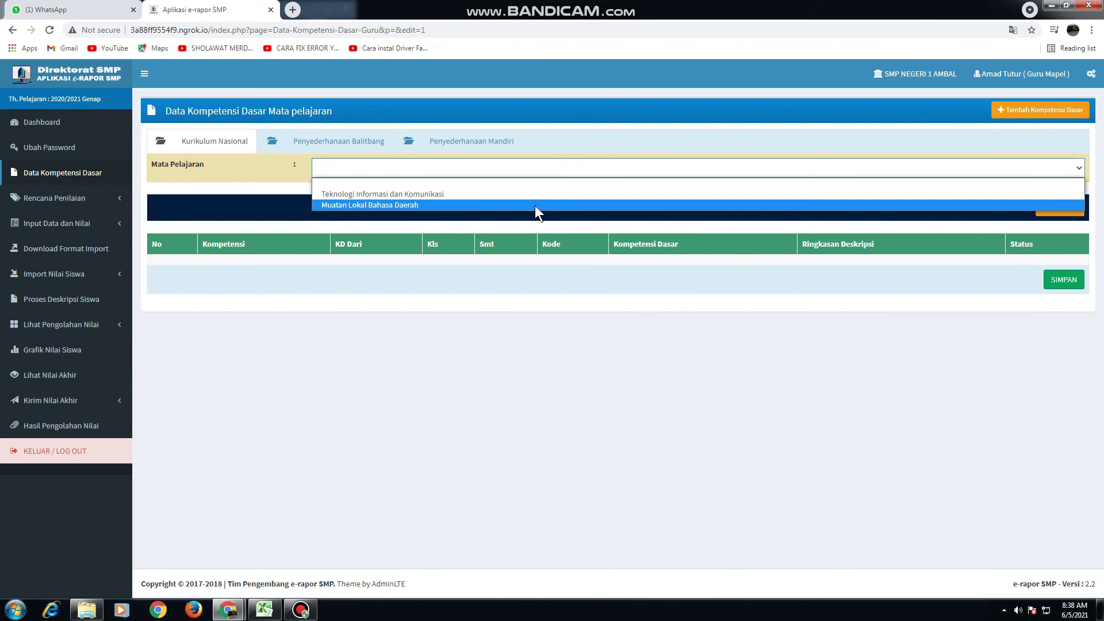
{"action": "left_click", "coordinate": [535, 204]}
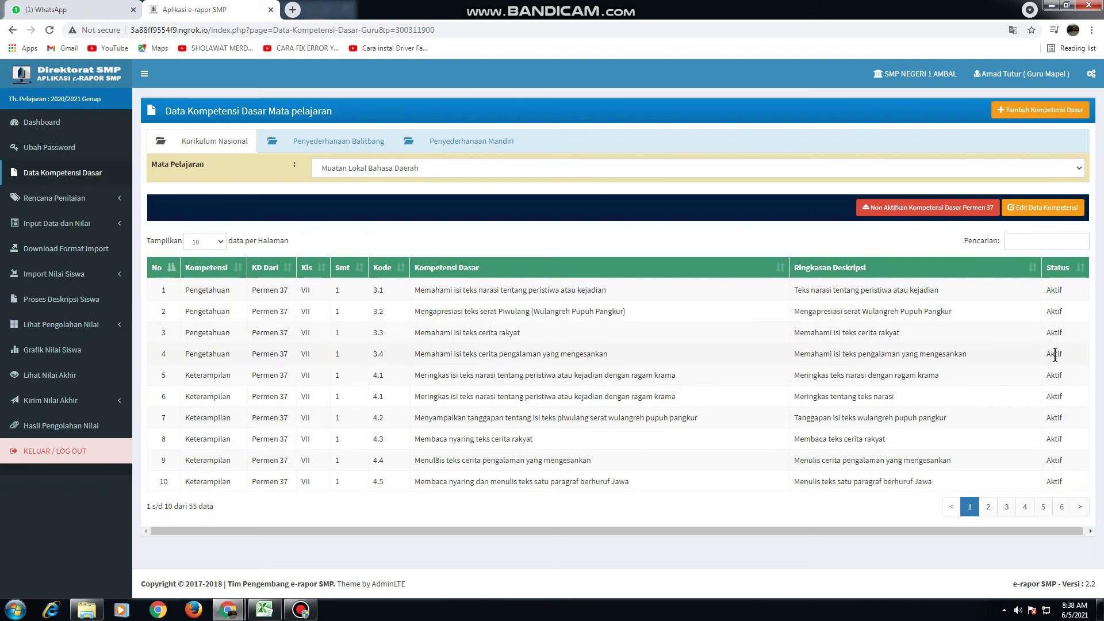
{"action": "left_click", "coordinate": [1078, 507]}
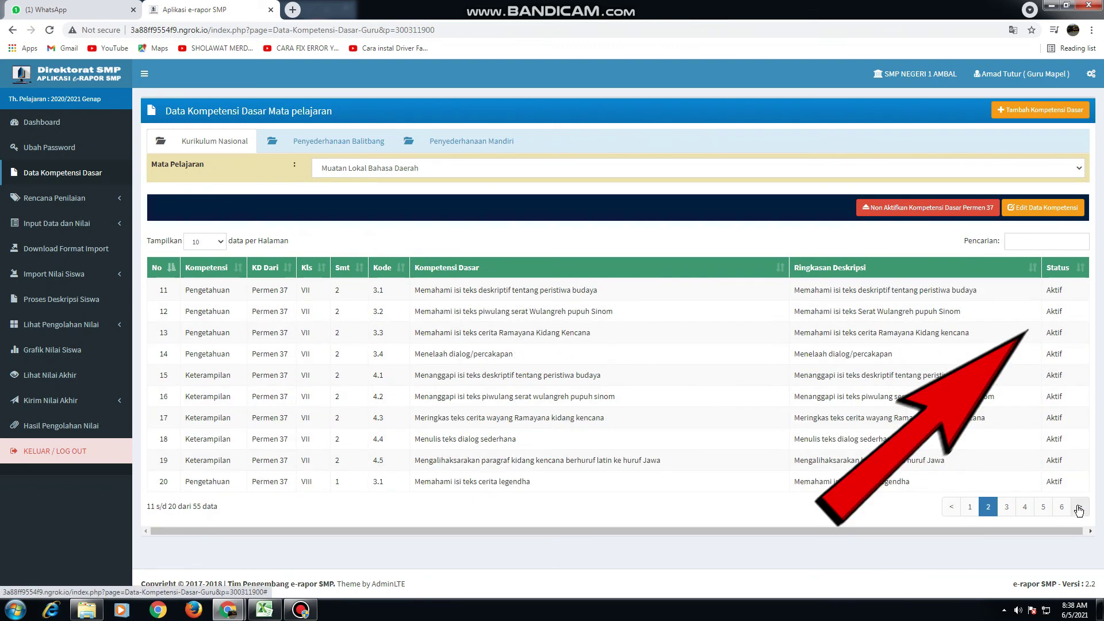
{"action": "left_click", "coordinate": [1079, 507]}
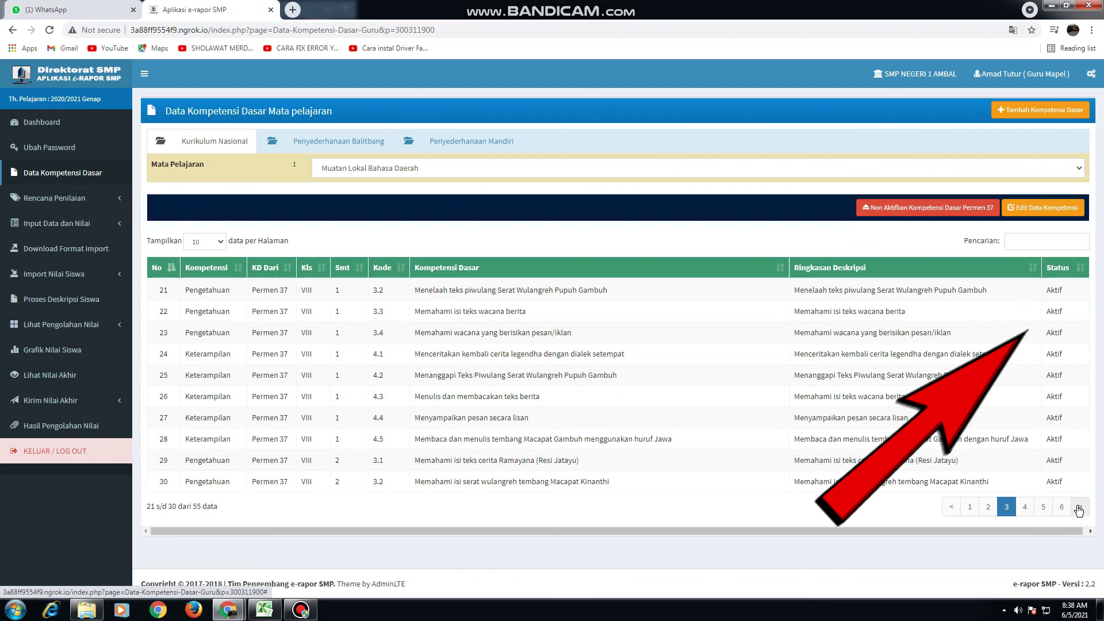
{"action": "left_click", "coordinate": [1078, 507]}
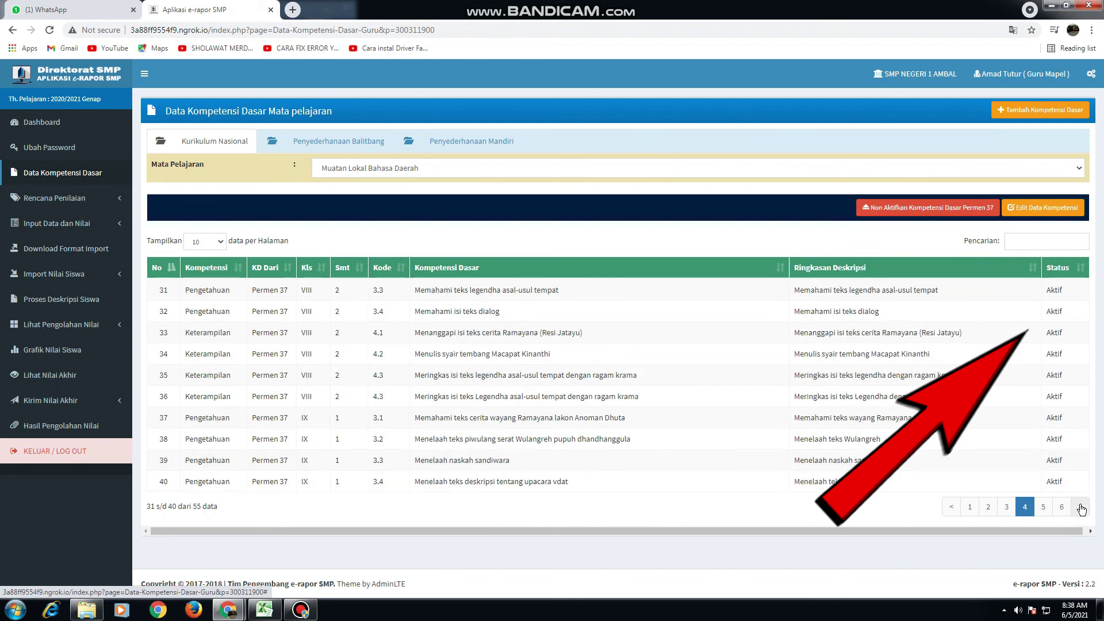